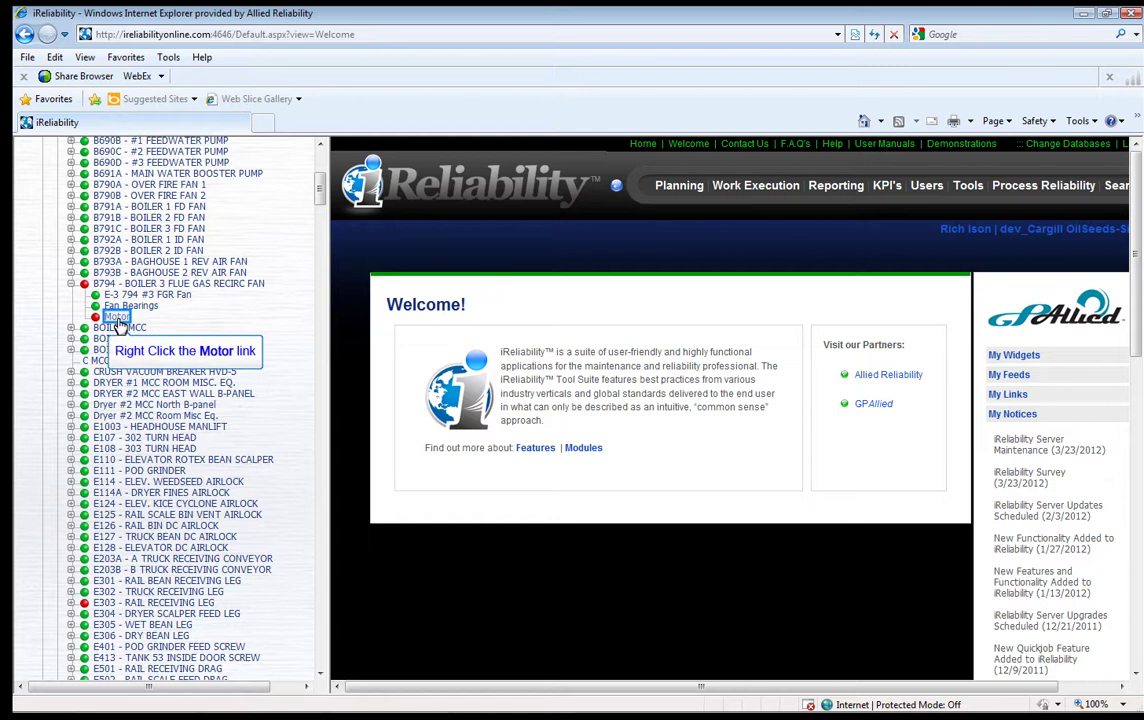
- Add a new lubrication sample point to the Motor of B794 - BOILER 3 FLUE GAS RECIRC FAN, assigning the Collection Point template
right_click(117, 320)
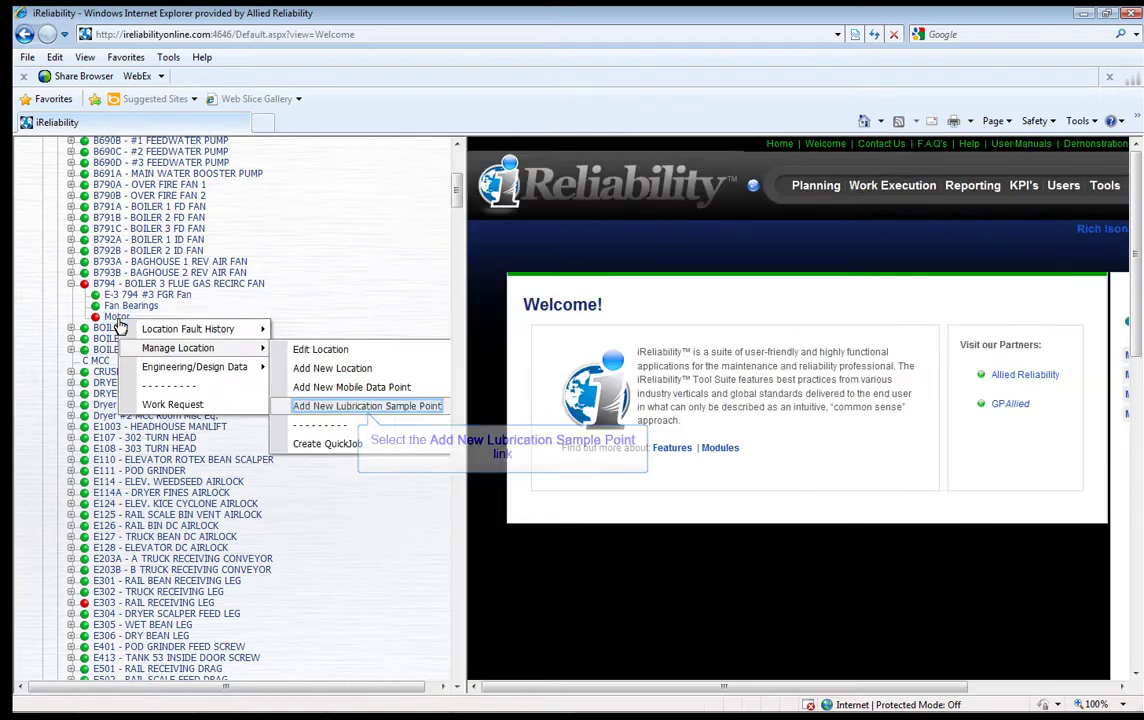
click(340, 406)
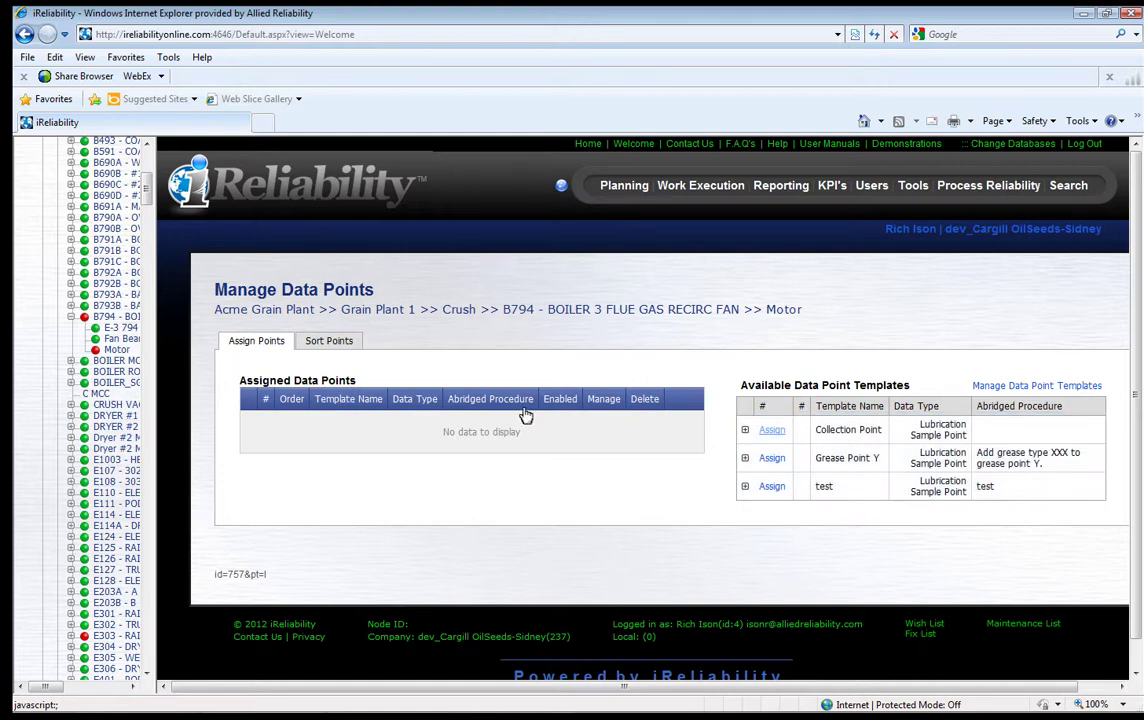
click(769, 432)
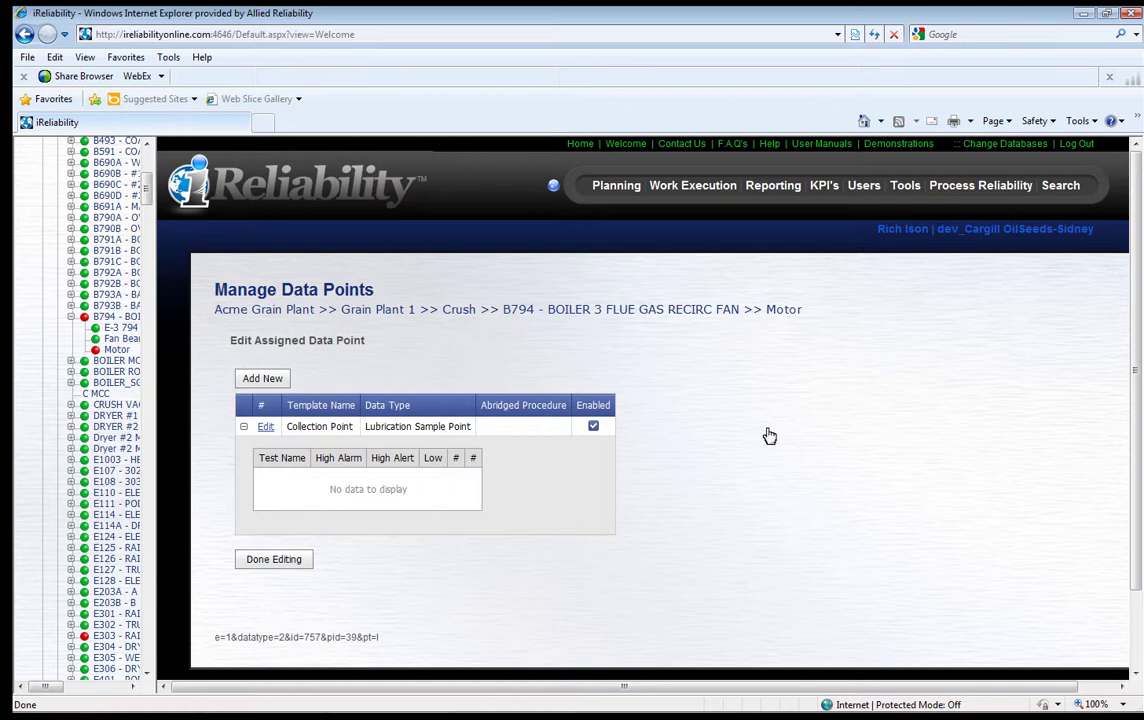
- Try to rename the assigned Collection Point as "Oil sample collection example" with the abridged procedure "Procedure here"
click(266, 428)
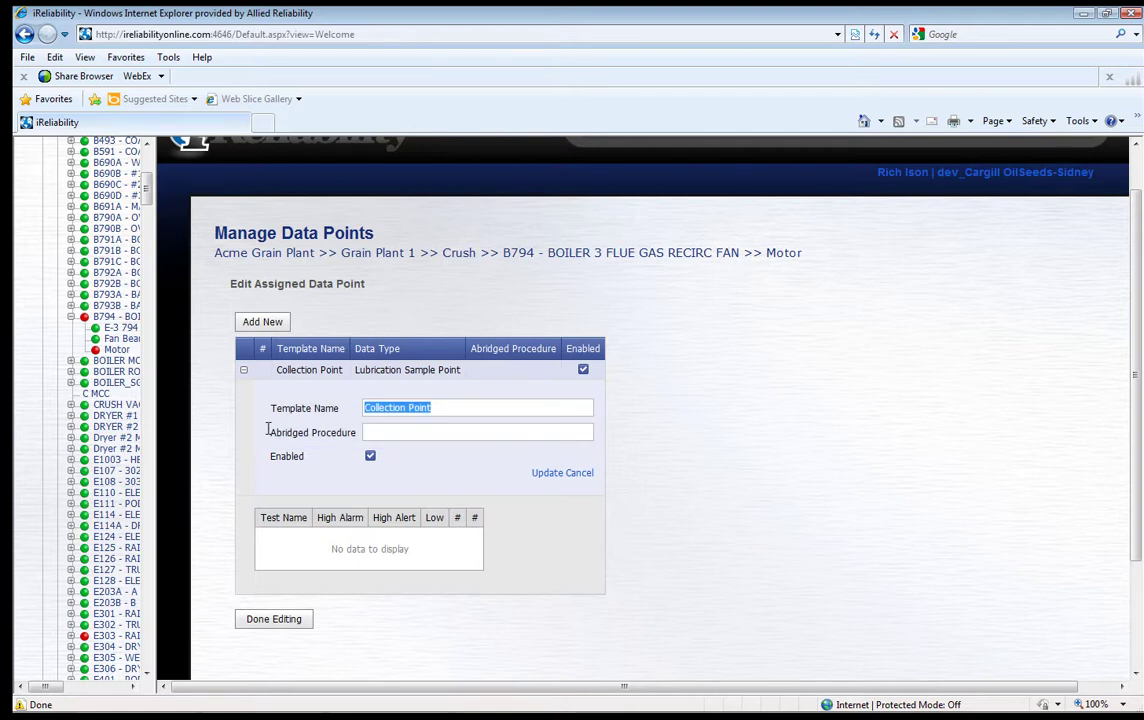
text(Oil sampl)
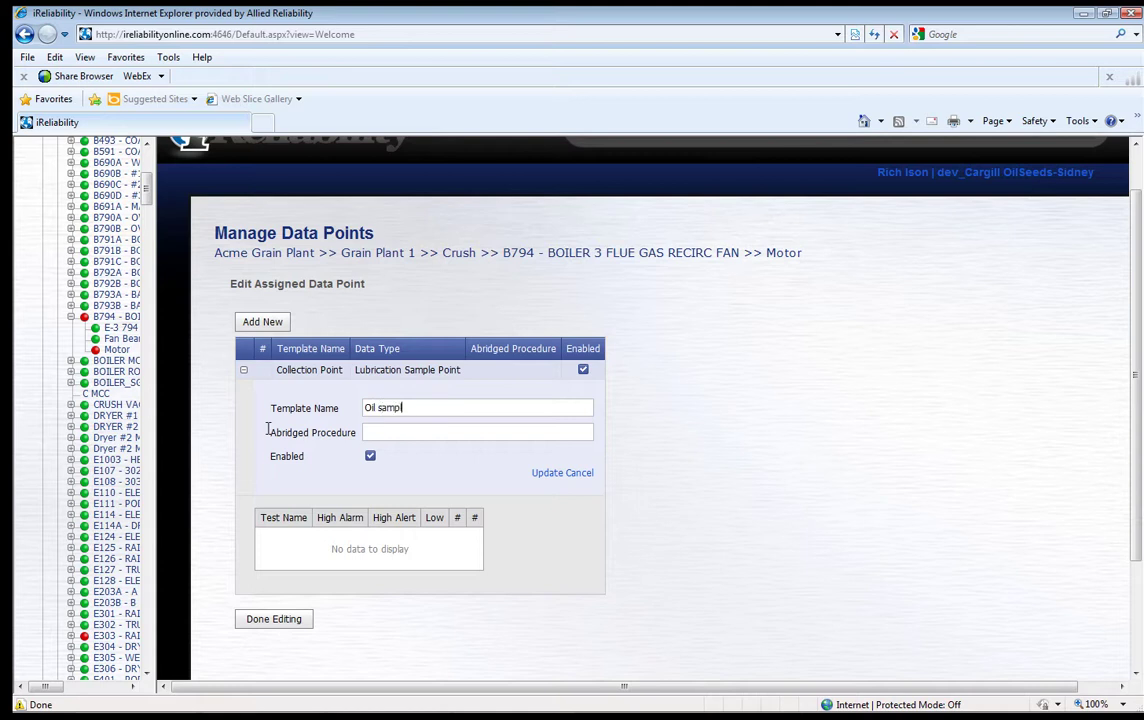
text(e collection example)
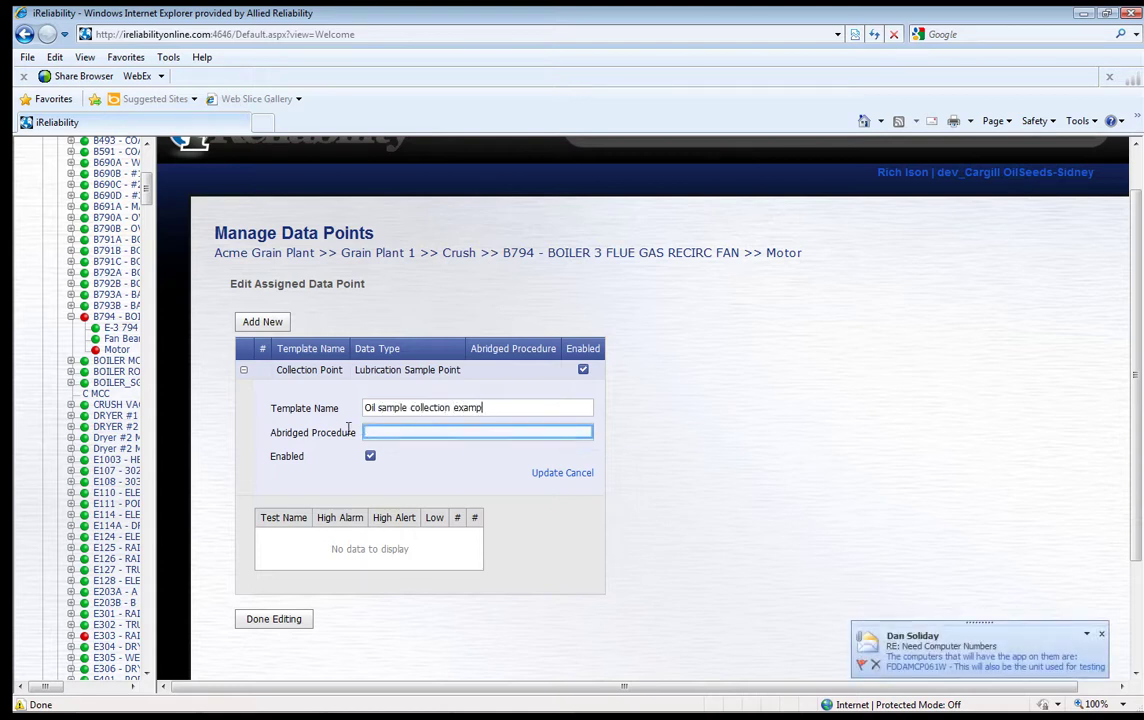
click(376, 431)
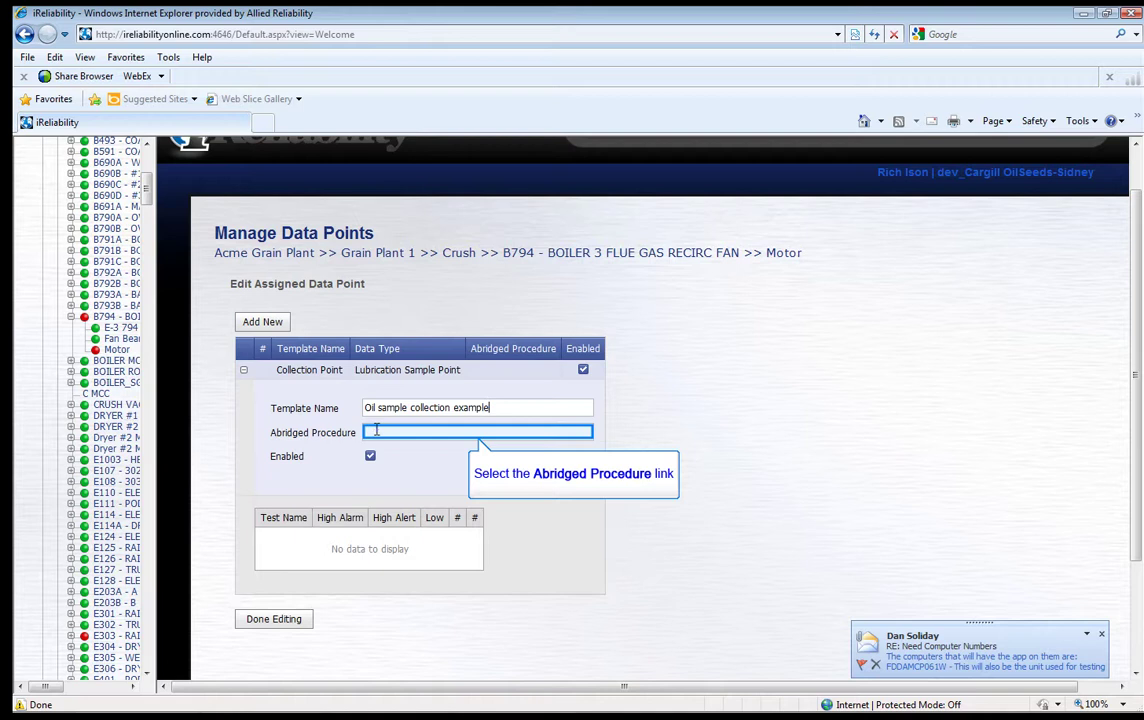
text(Proceldure here)
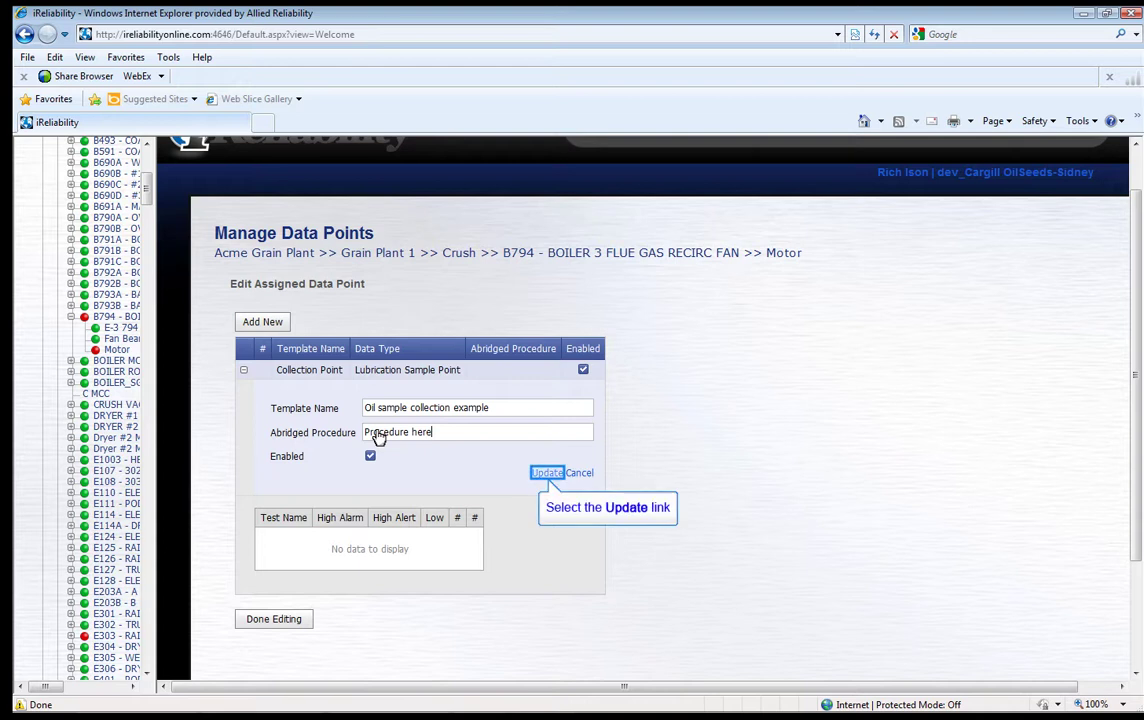
click(547, 472)
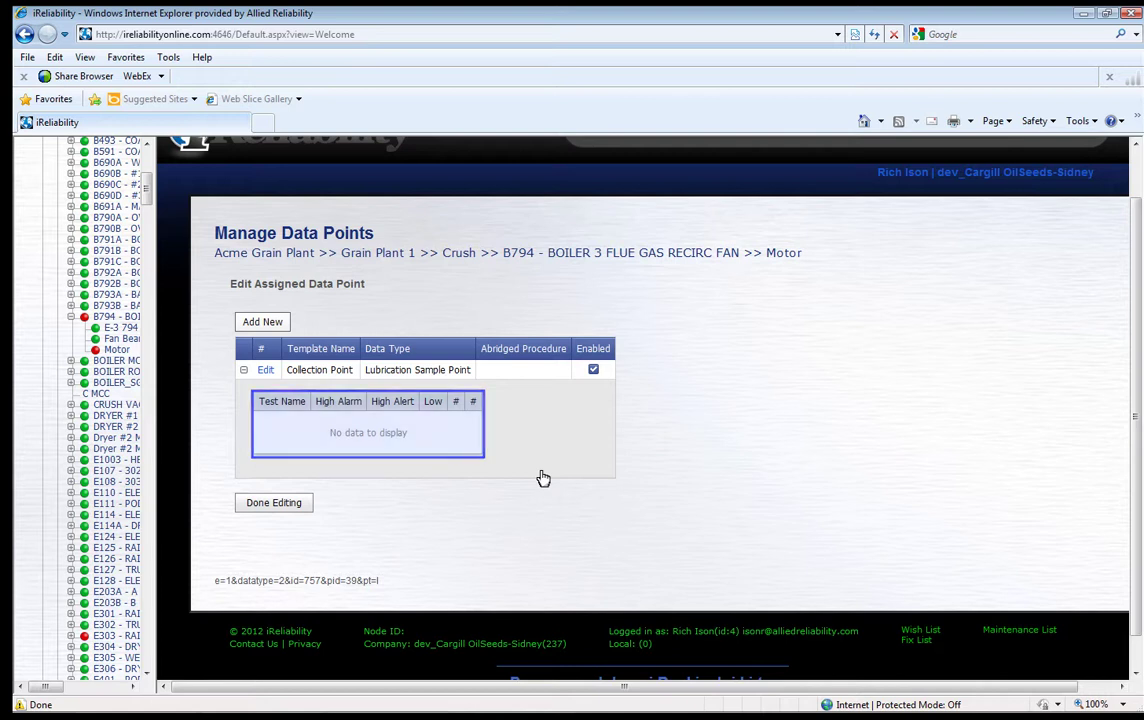
- Add Iron, Chromium, Aluminum and Copper alarms to the Motor's Collection Point data point
click(263, 322)
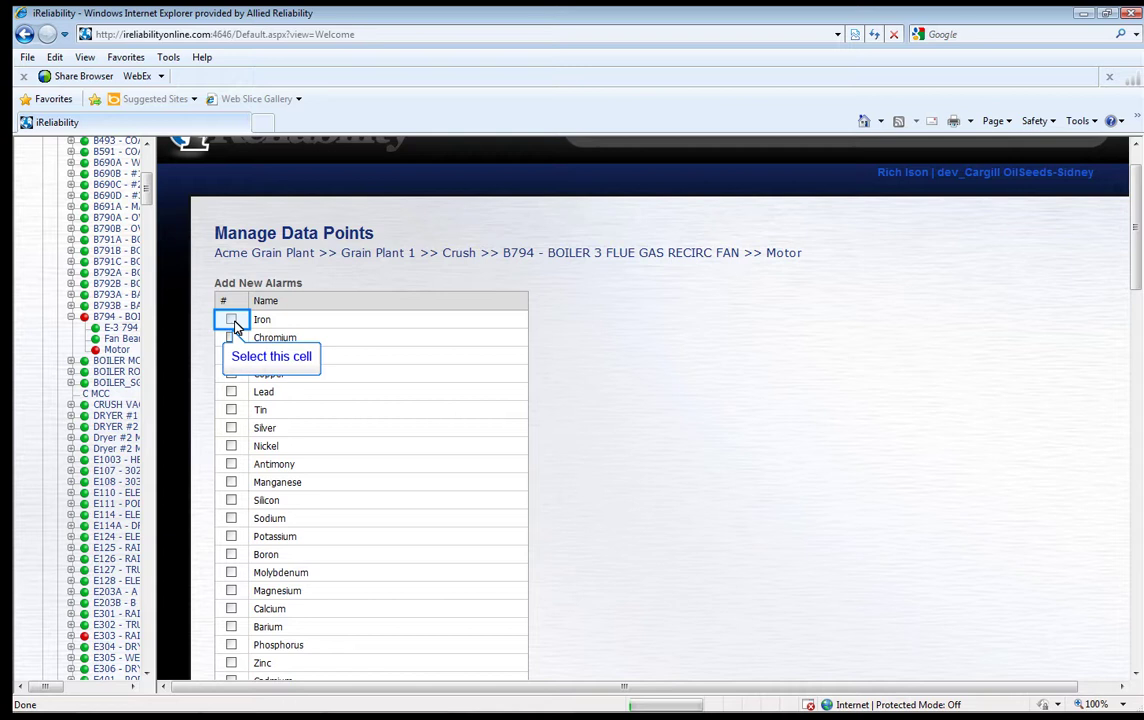
click(232, 321)
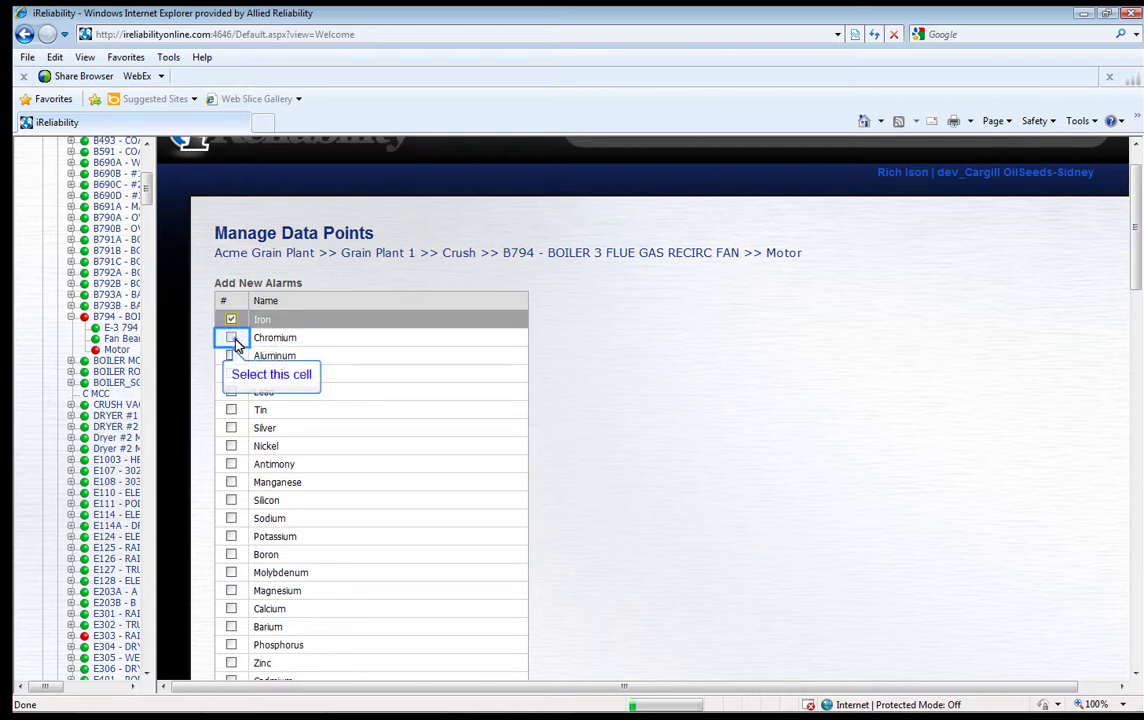
click(233, 339)
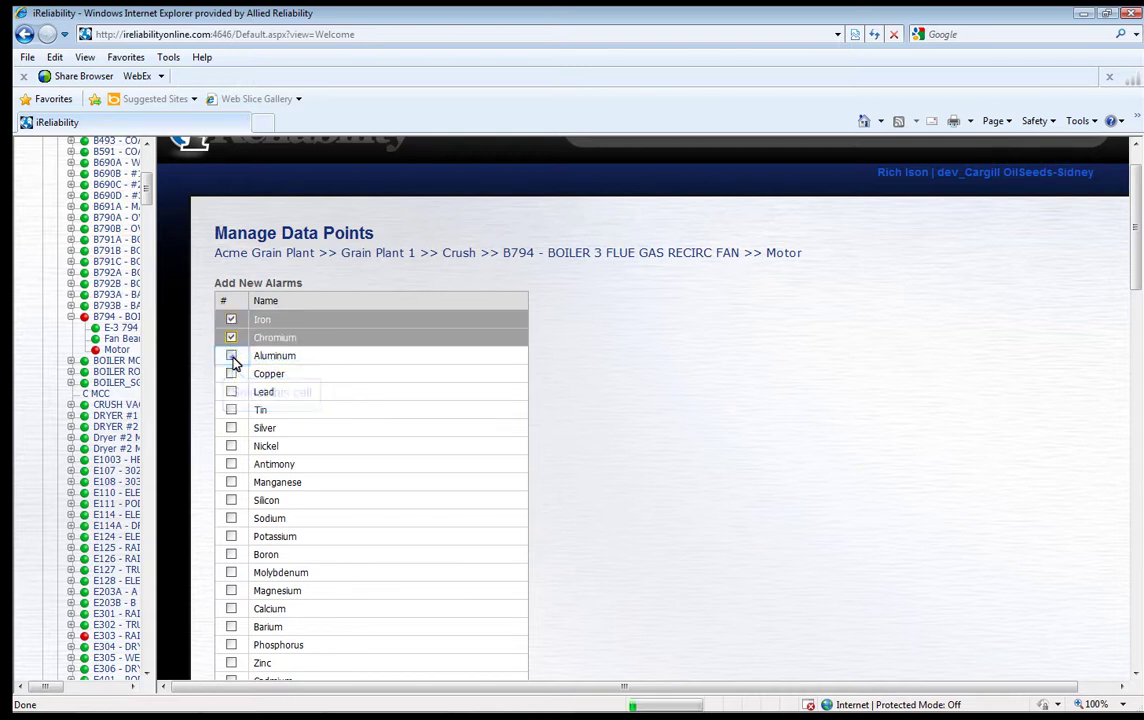
click(233, 358)
click(232, 375)
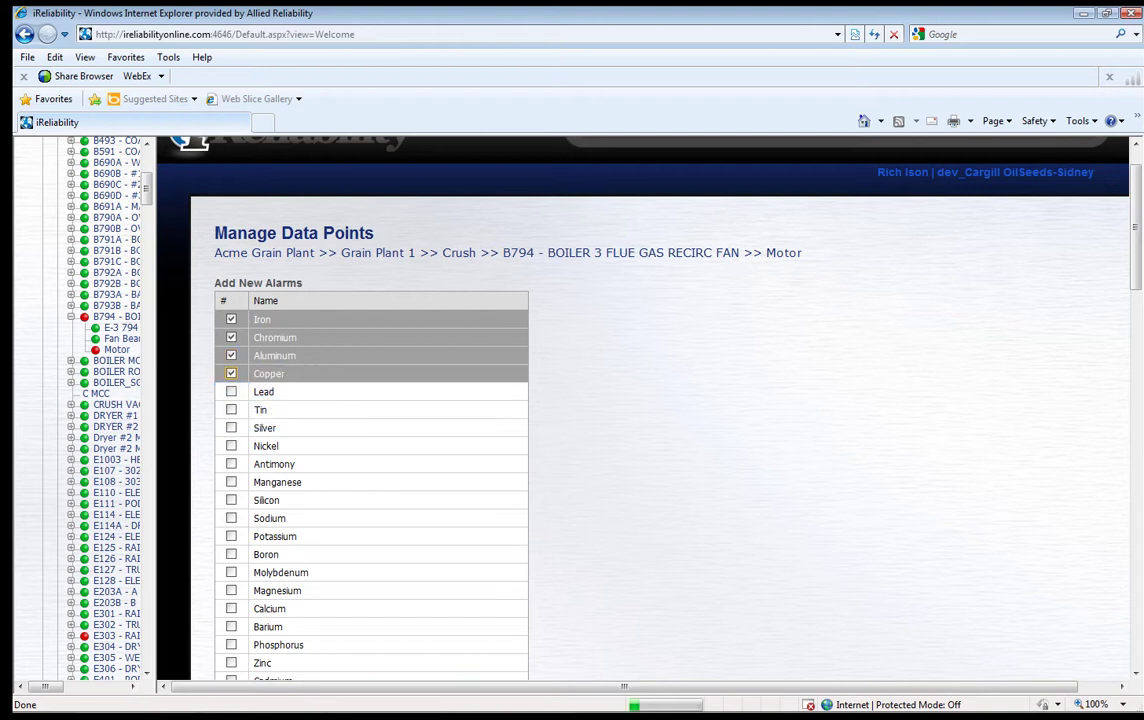
scroll(266, 439, down, 15)
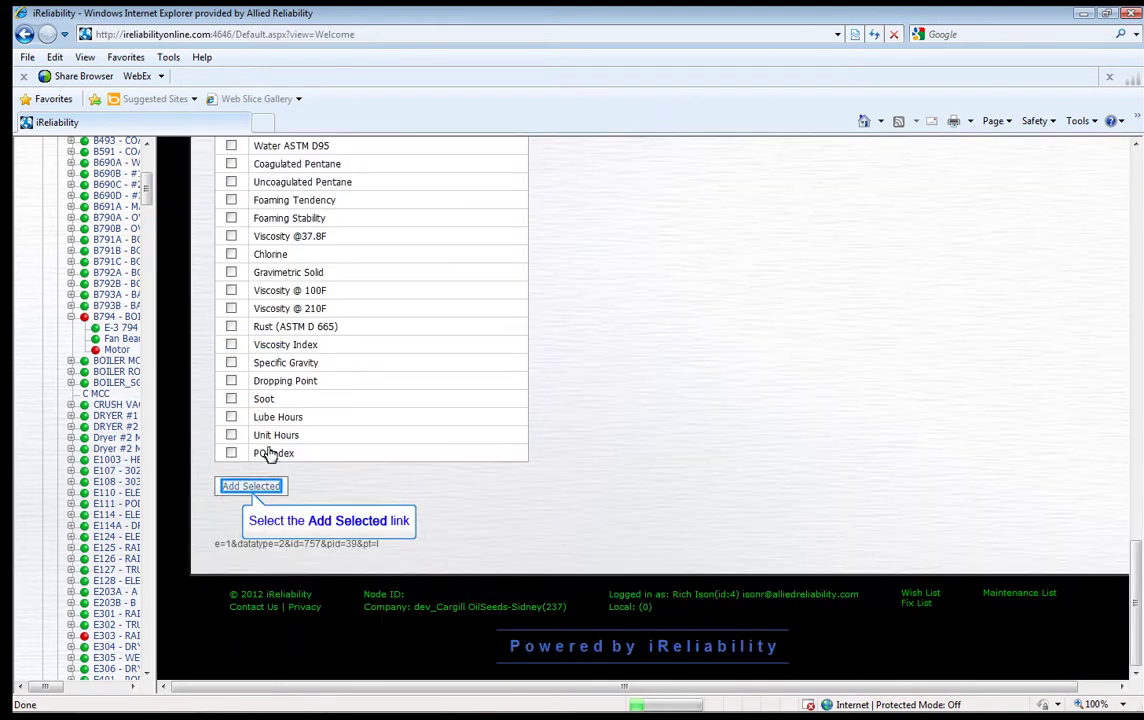
click(268, 487)
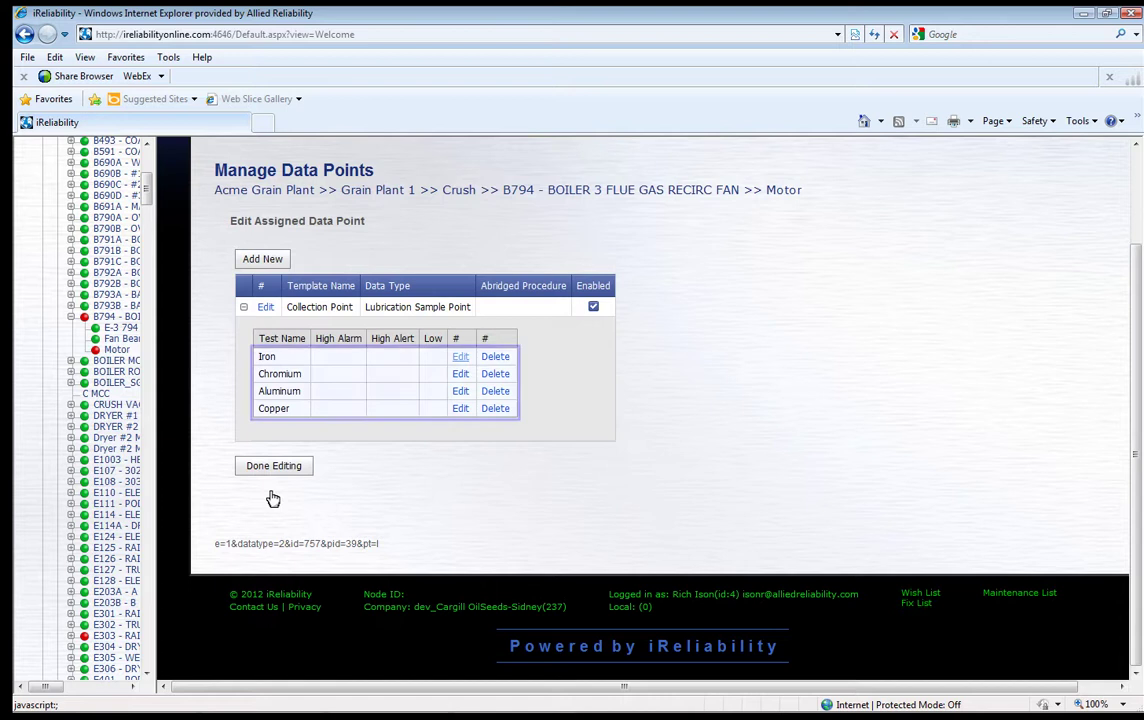
- Set the Collection Point's Iron limits to High Alarm 10, High Alert 5 and Low 2, and finish editing the data point
click(460, 357)
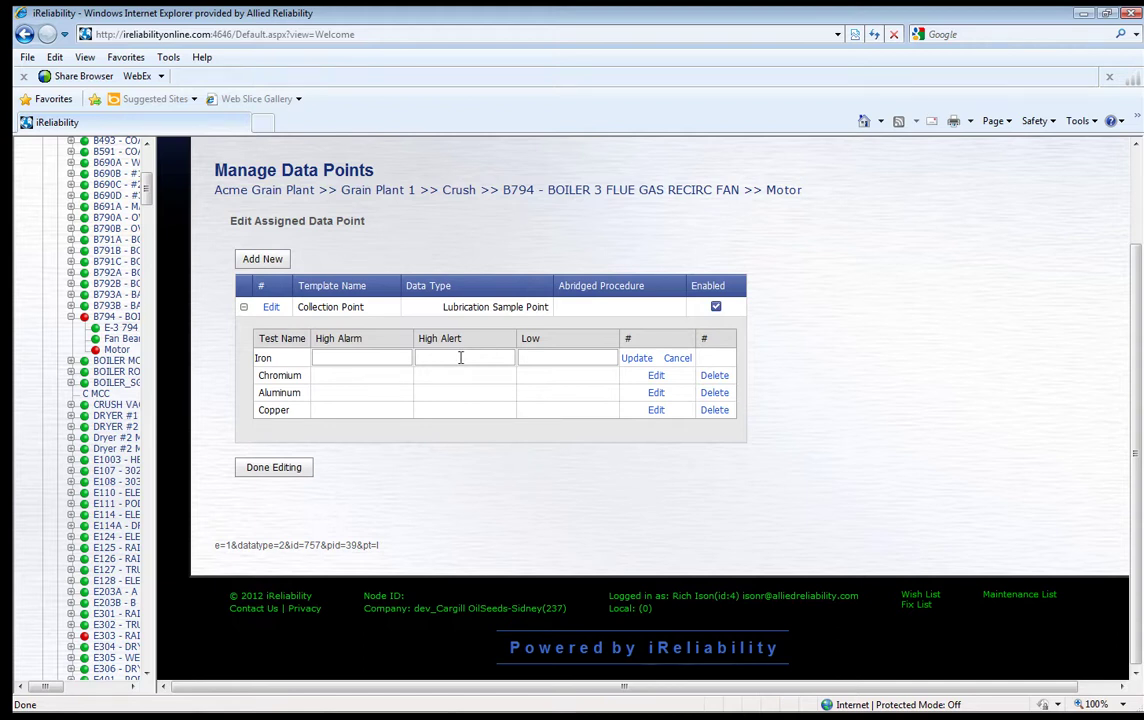
click(399, 358)
text(10)
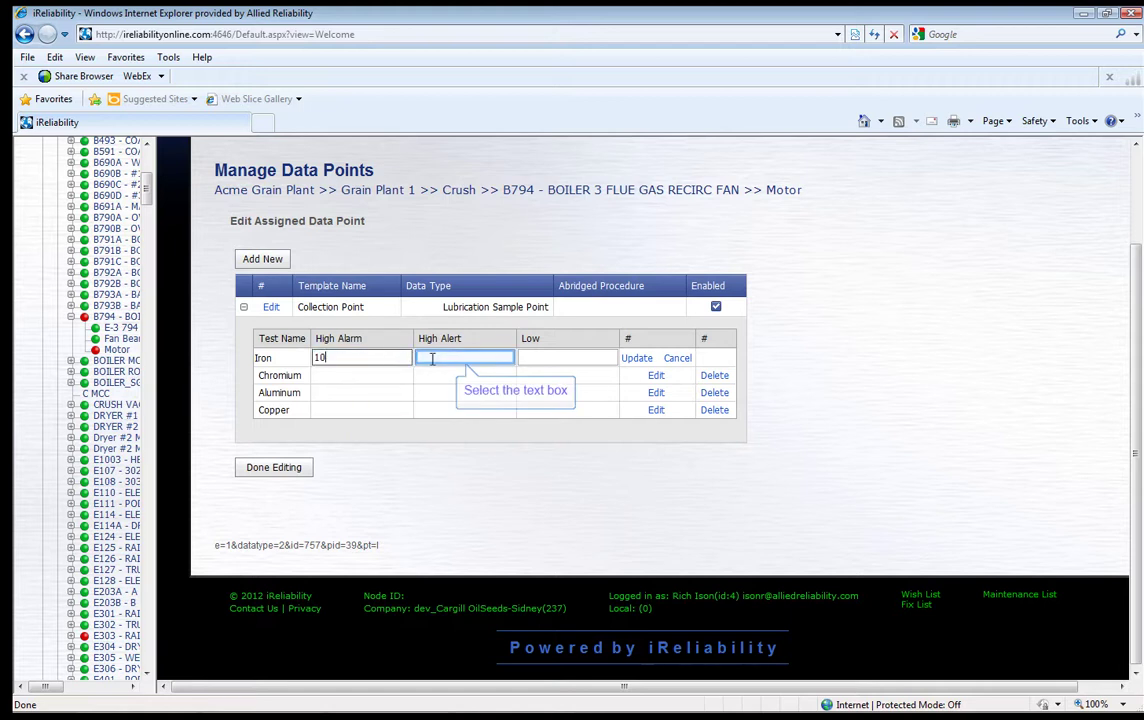
click(448, 358)
text(5)
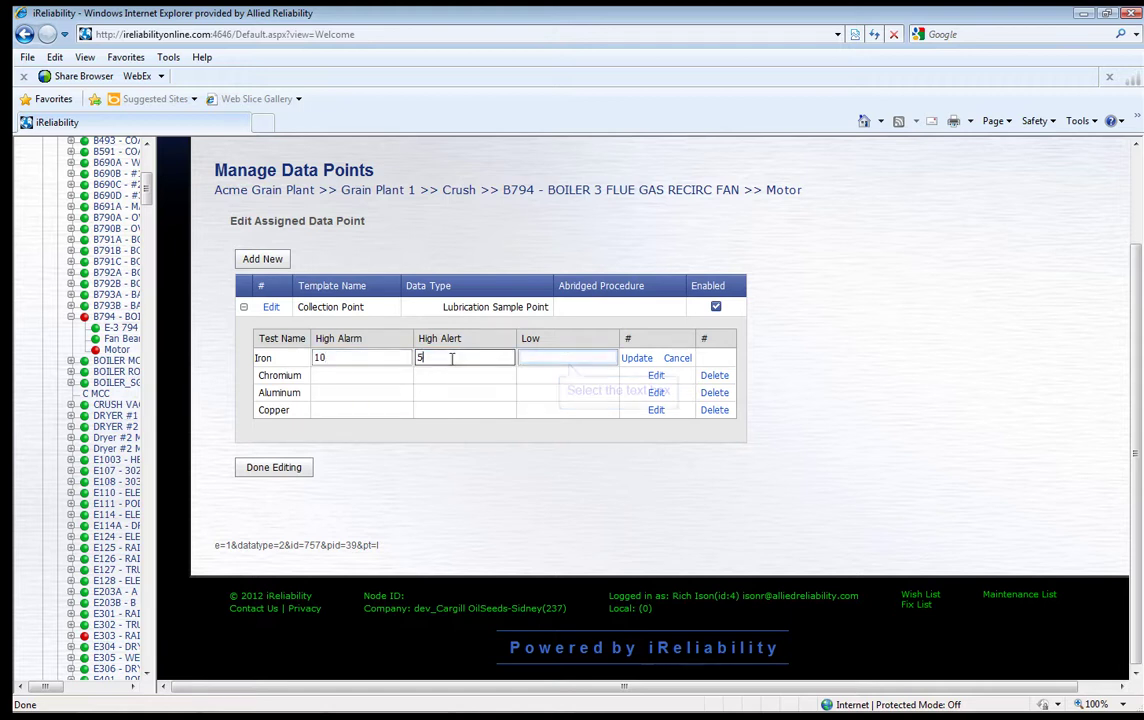
click(583, 357)
text(2)
click(640, 358)
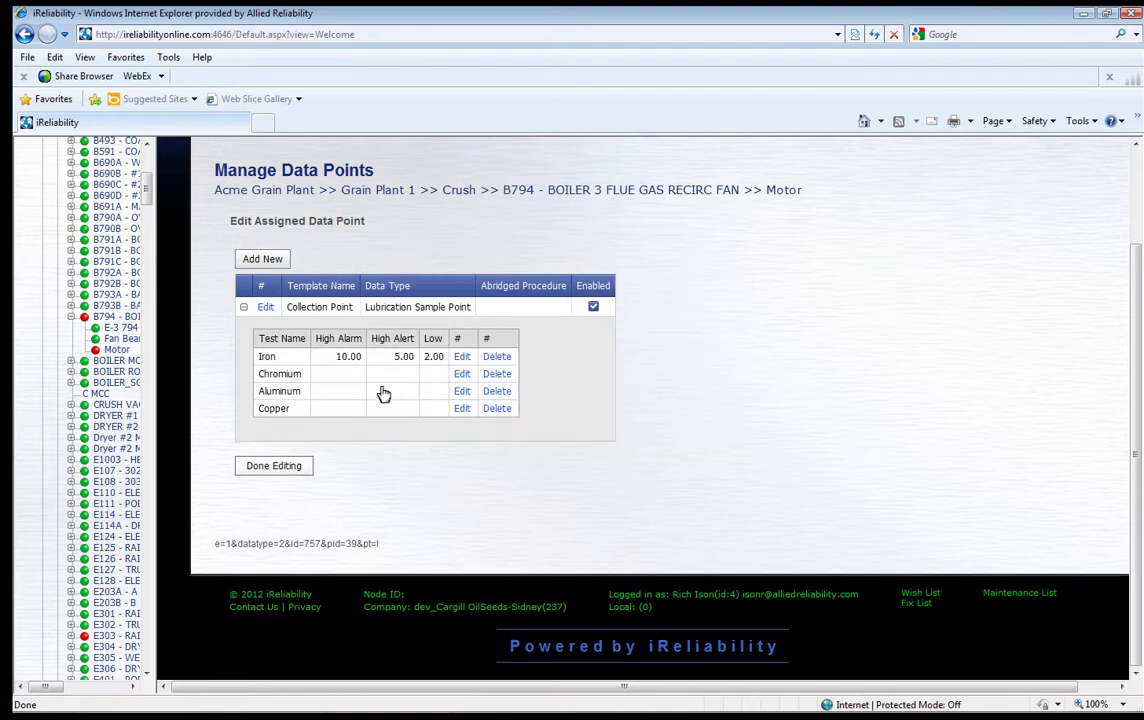
click(298, 472)
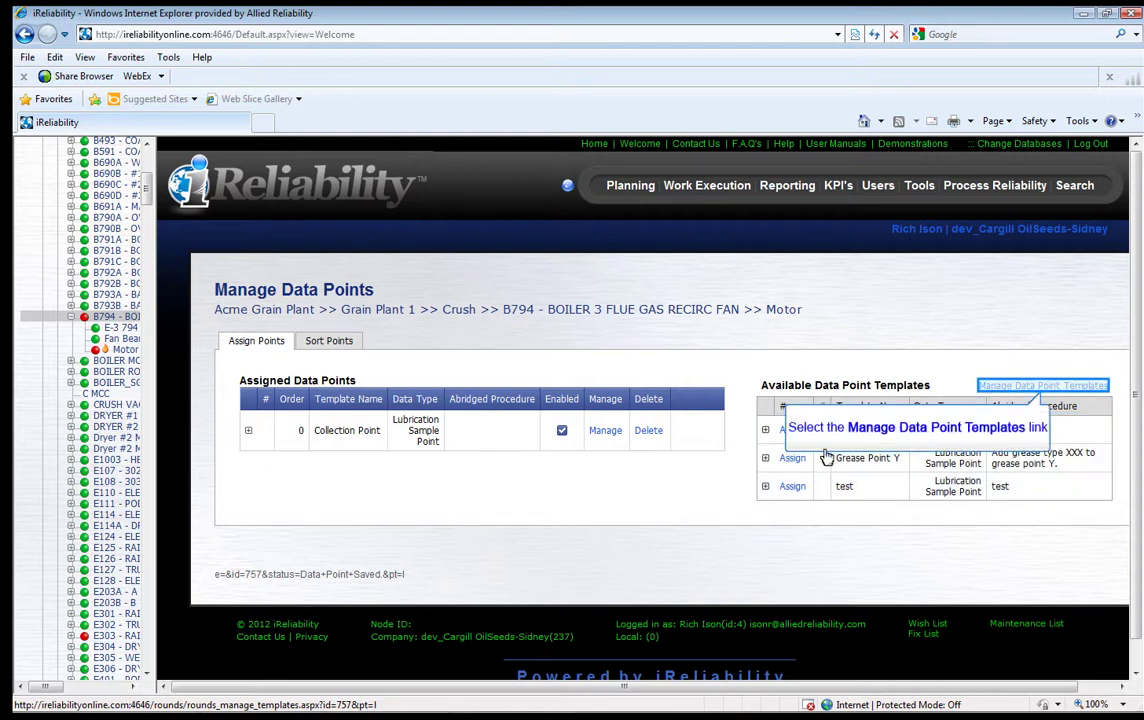
- Create a new lubrication data point template named "Greasing Template", leaving its abridged procedure empty
click(1022, 388)
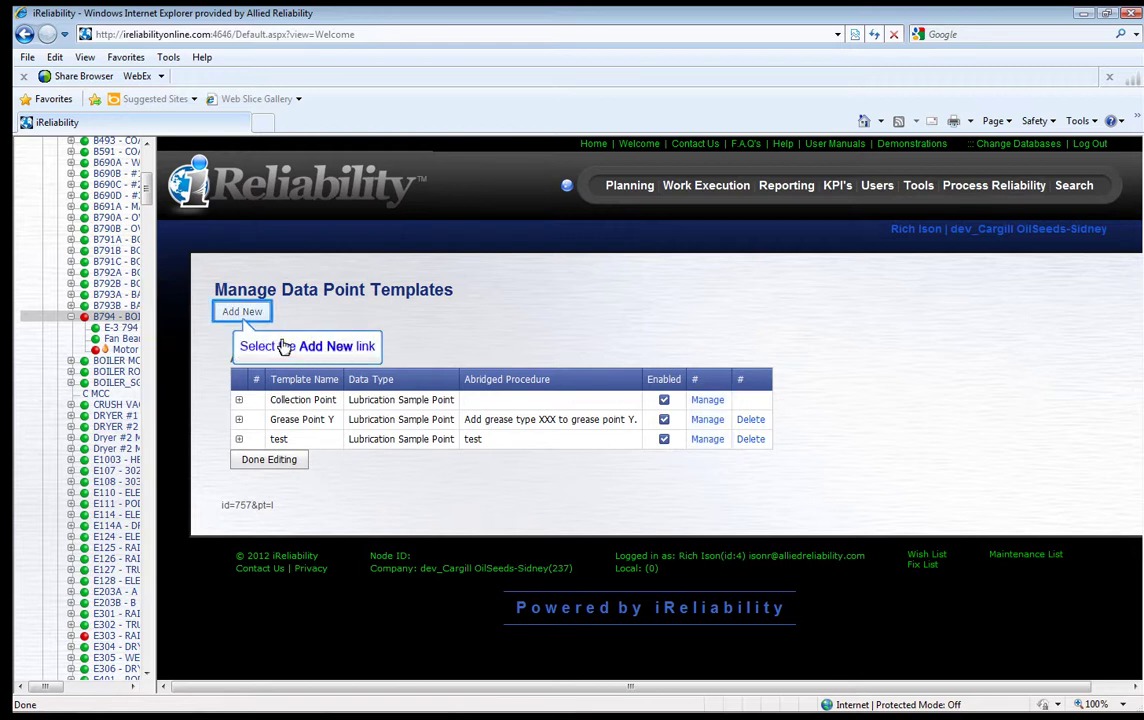
click(246, 316)
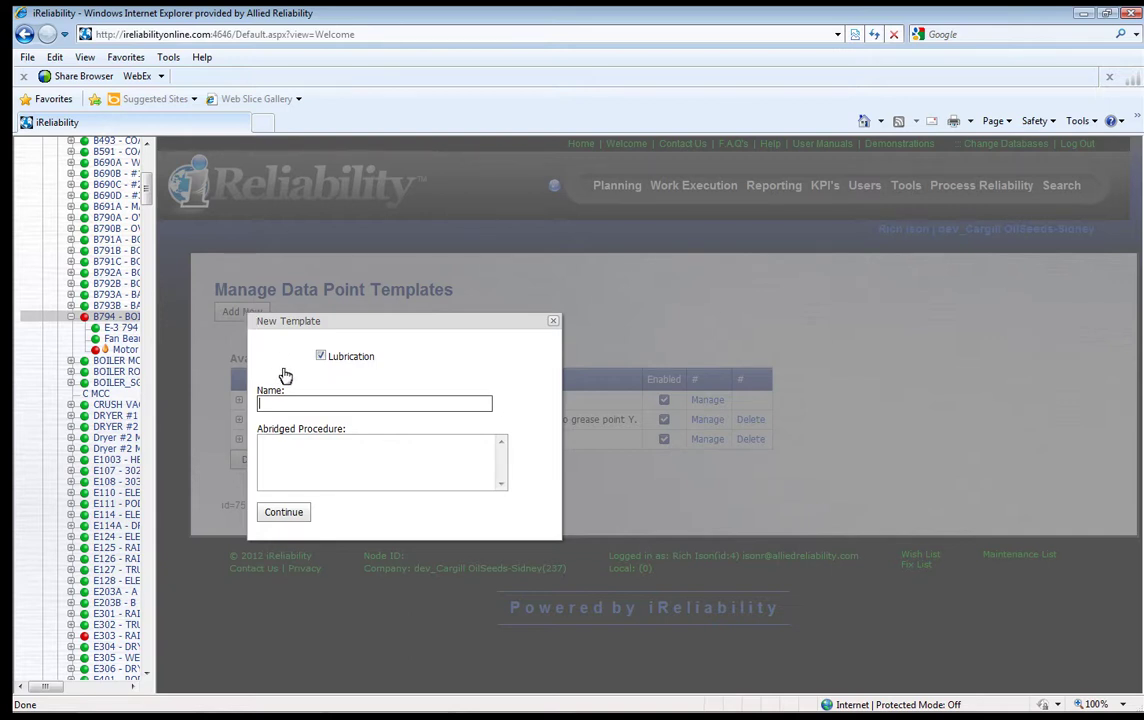
text(Greasing Template)
click(294, 519)
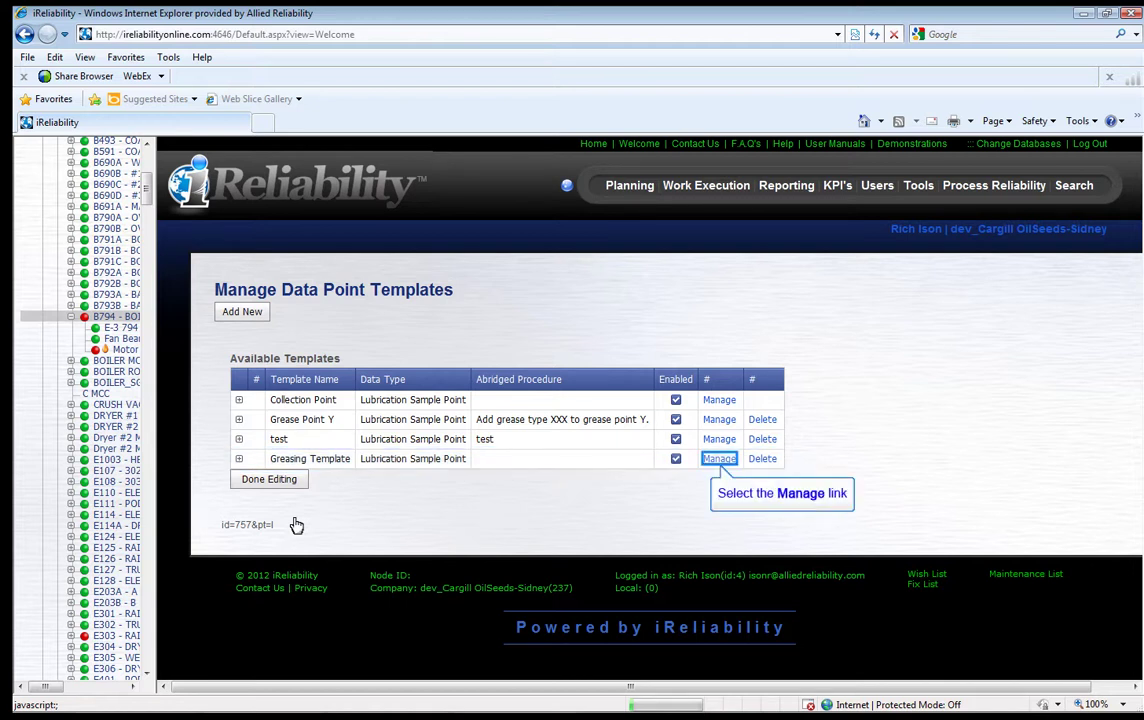
- Add Iron, Chromium, Aluminum and Copper alarms to the Greasing Template
click(719, 459)
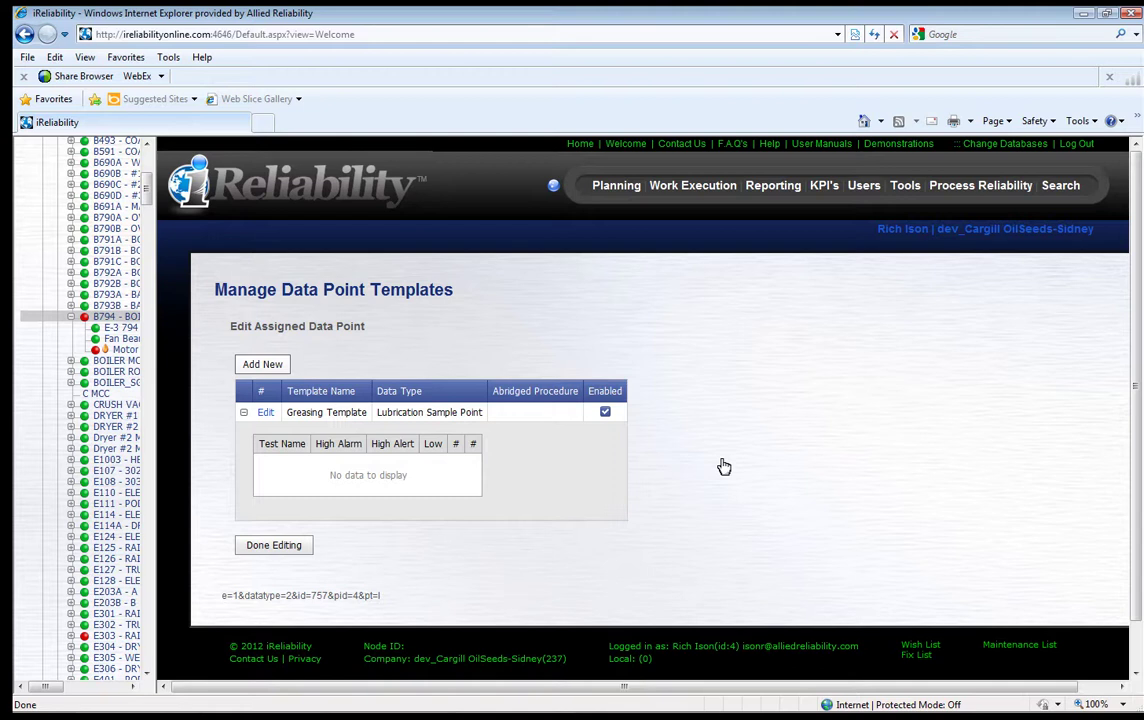
click(274, 368)
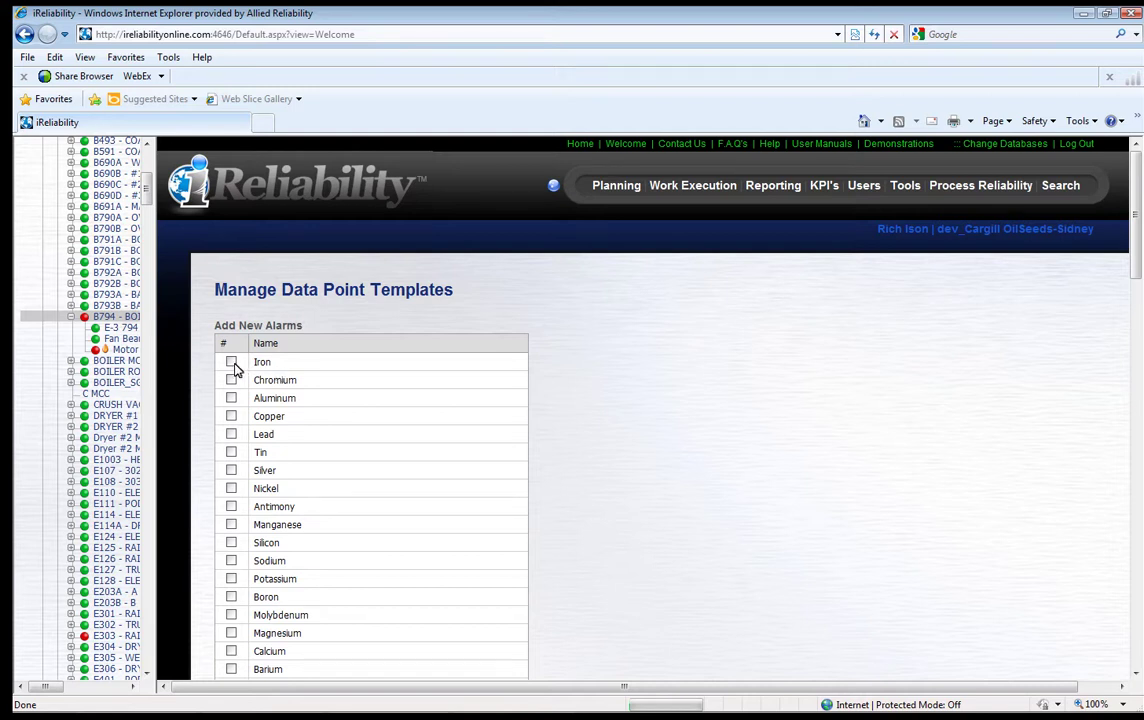
click(231, 363)
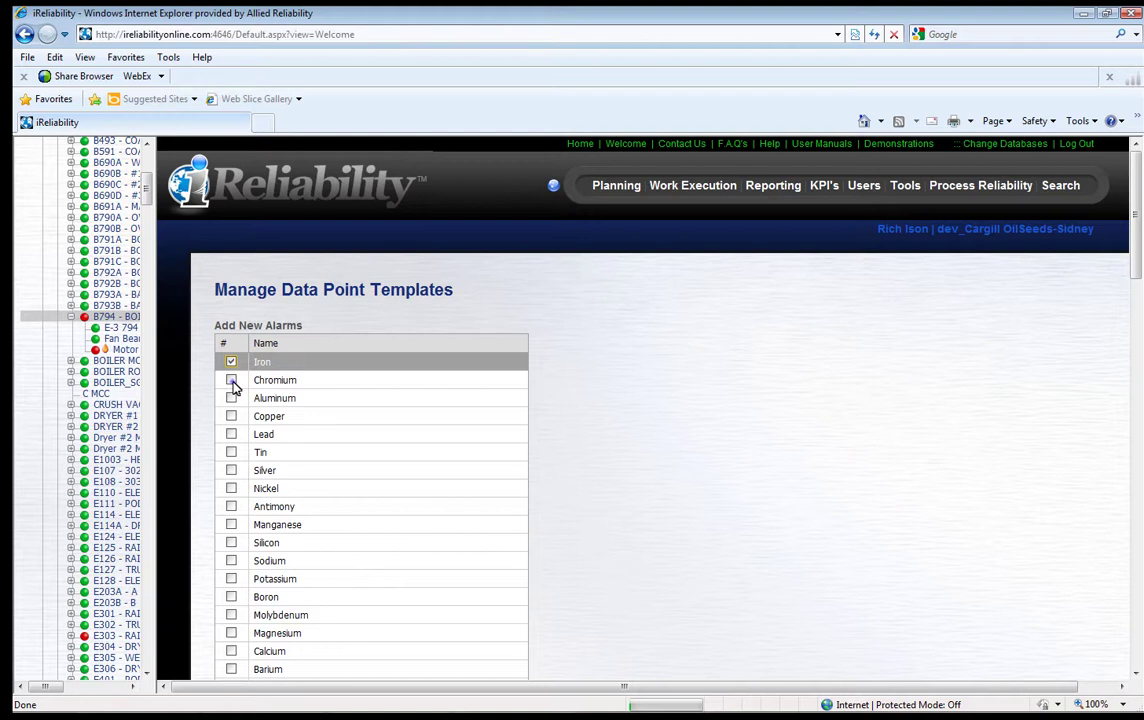
click(231, 380)
click(231, 398)
click(231, 416)
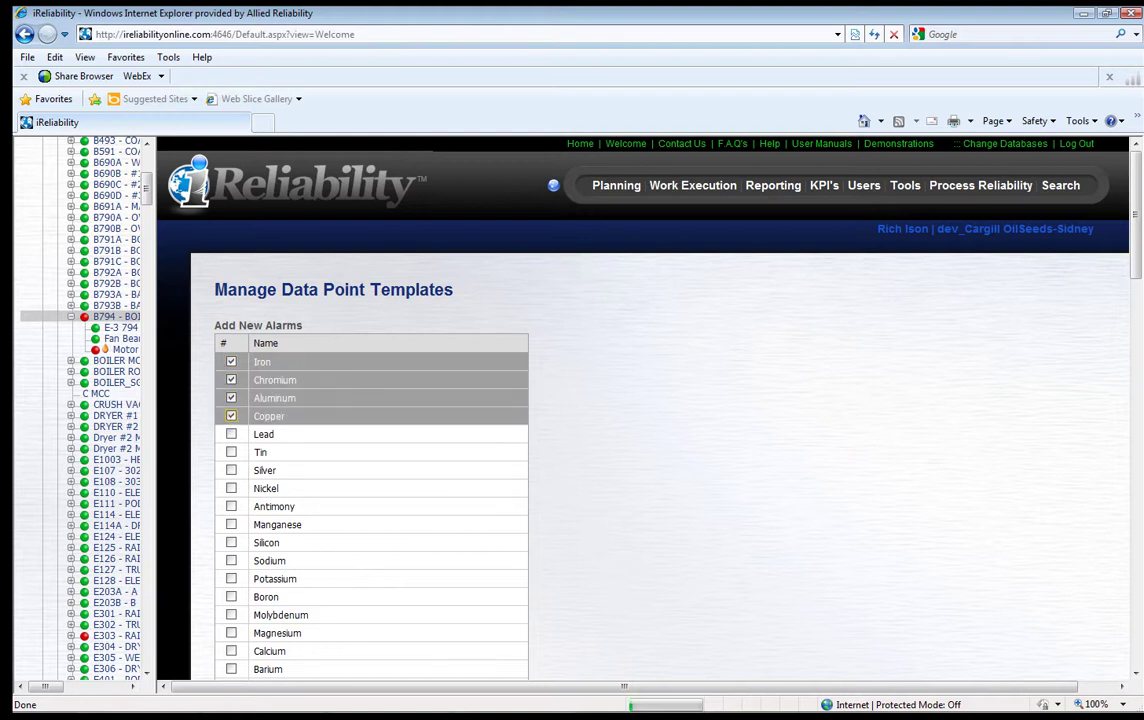
scroll(231, 416, down, 10)
click(250, 443)
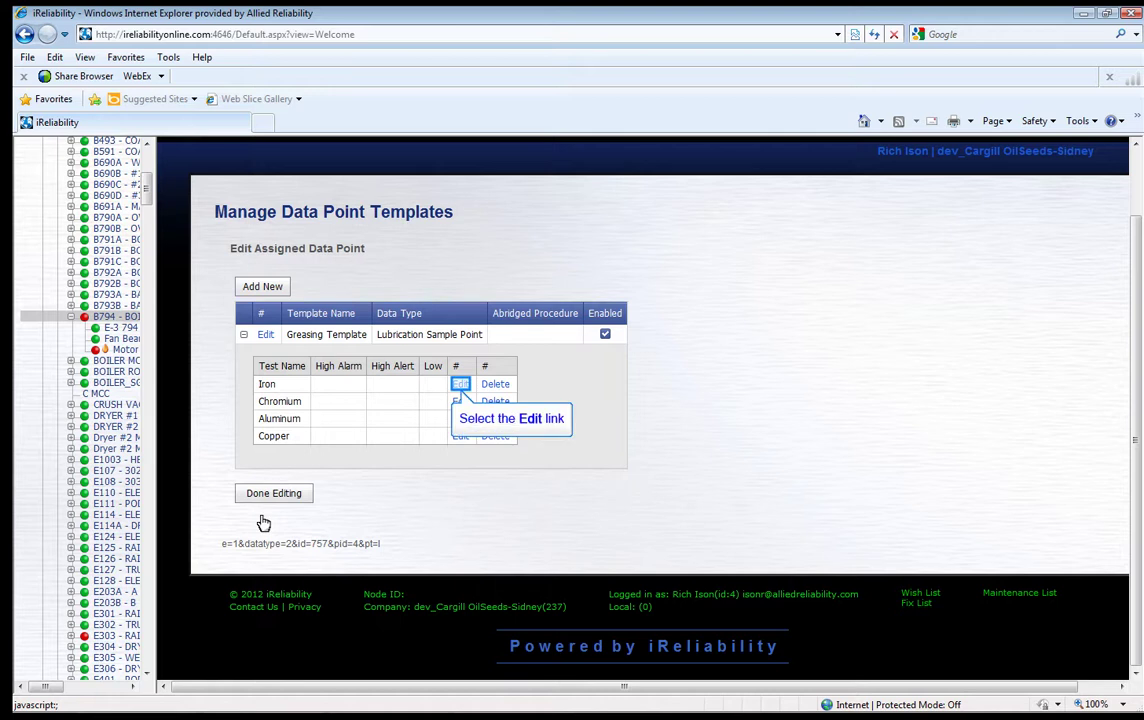
- Enter High Alarm 10, High Alert 5 and Low 2 for the Greasing Template's Iron test, and return to the Motor's data points
click(462, 386)
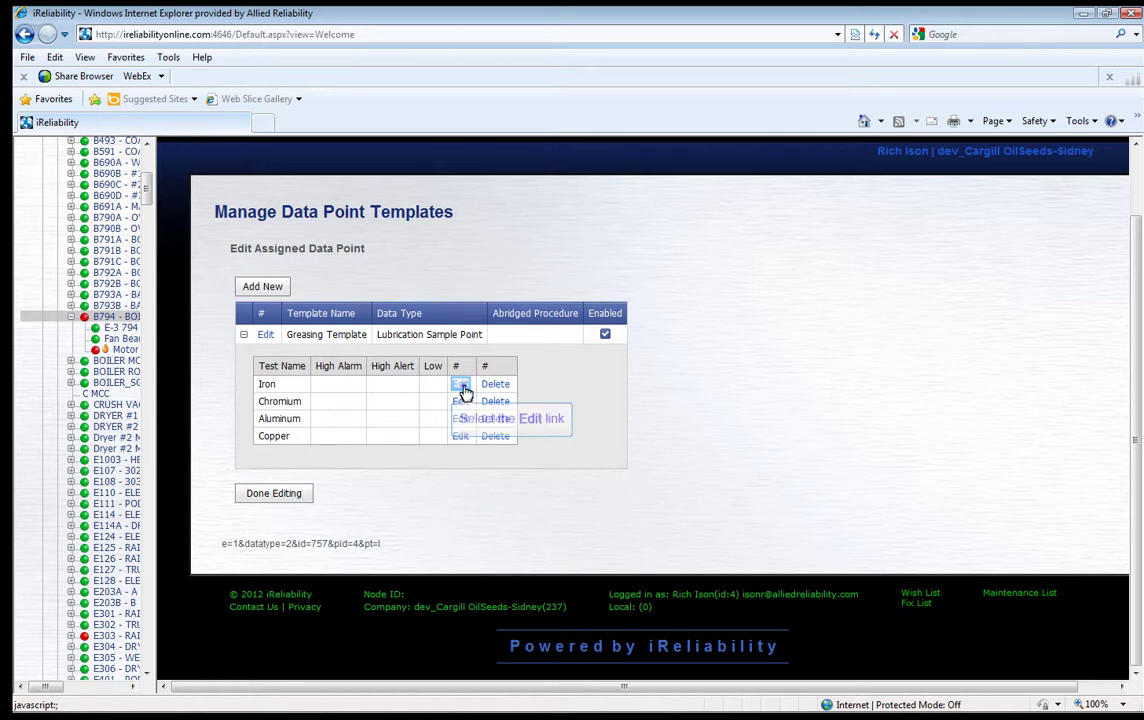
click(362, 385)
text(10)
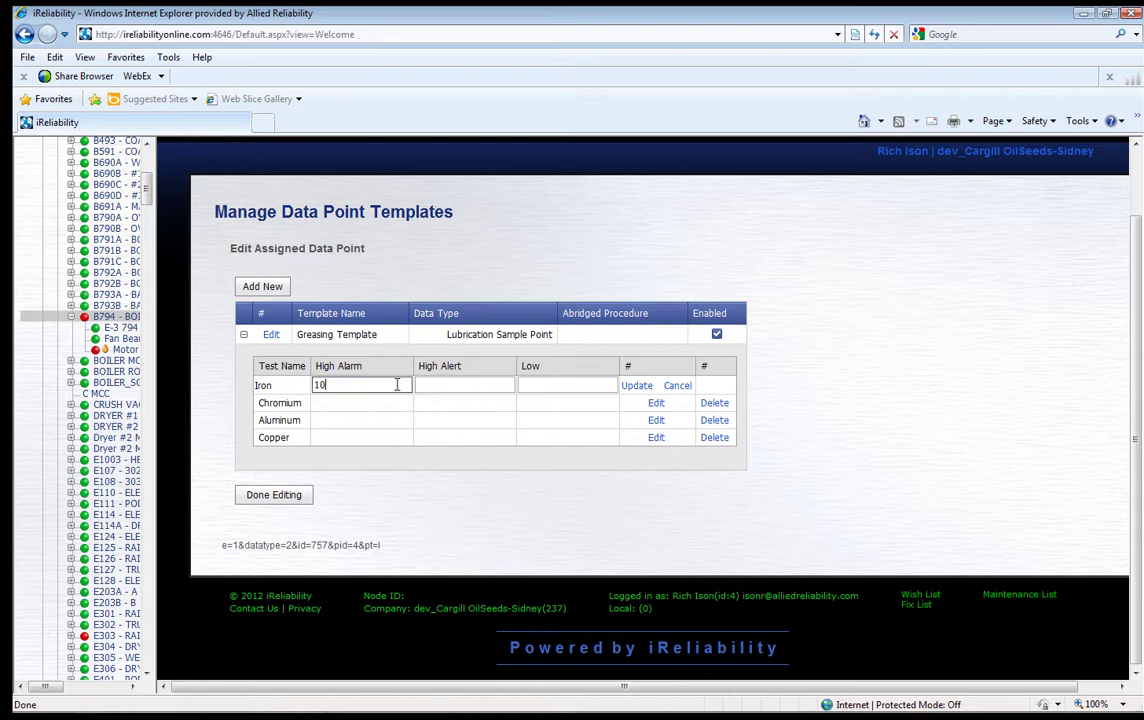
click(452, 386)
text(5)
click(563, 388)
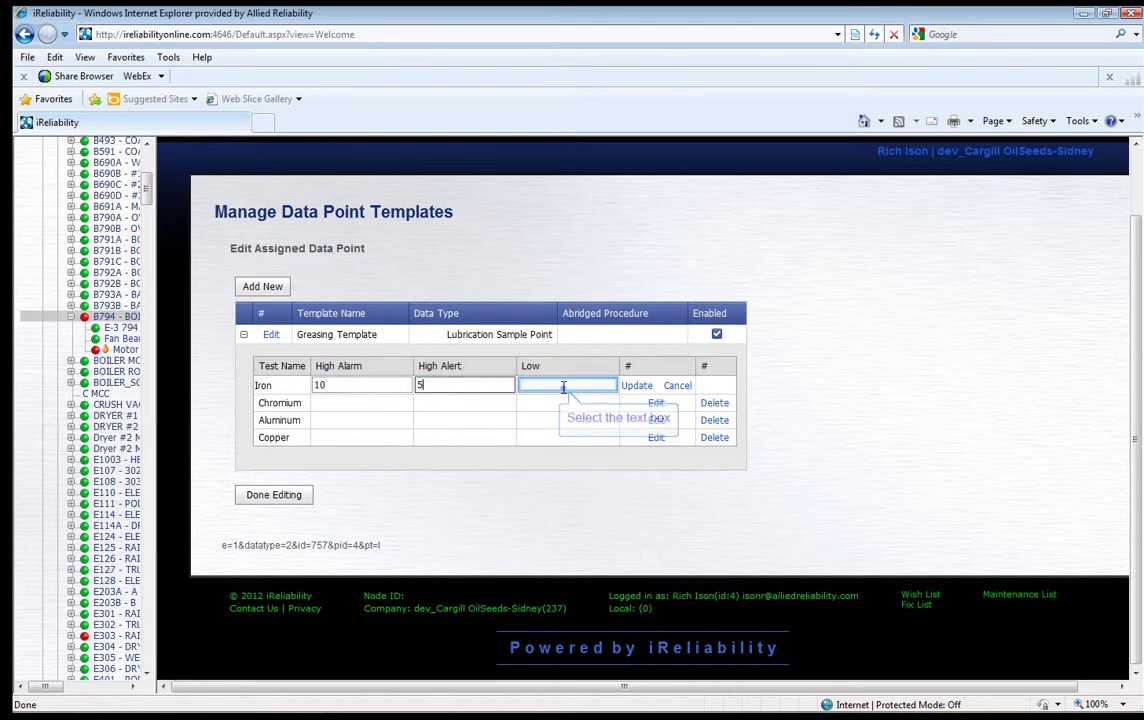
click(563, 388)
text(2)
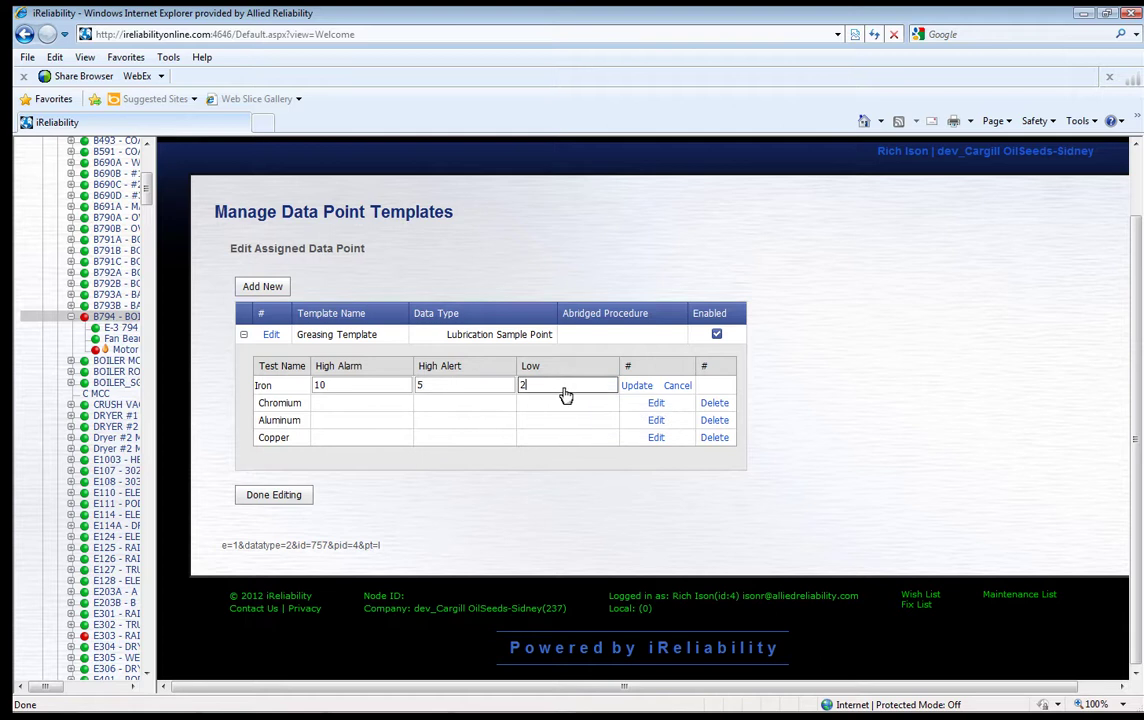
click(296, 498)
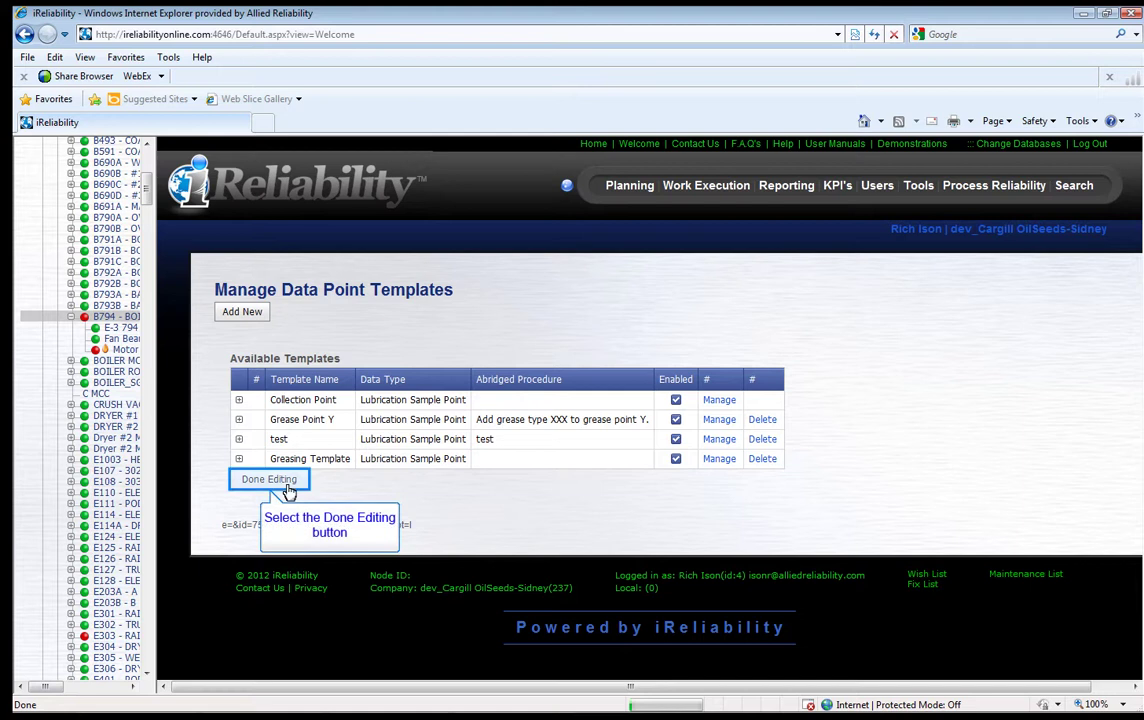
click(286, 487)
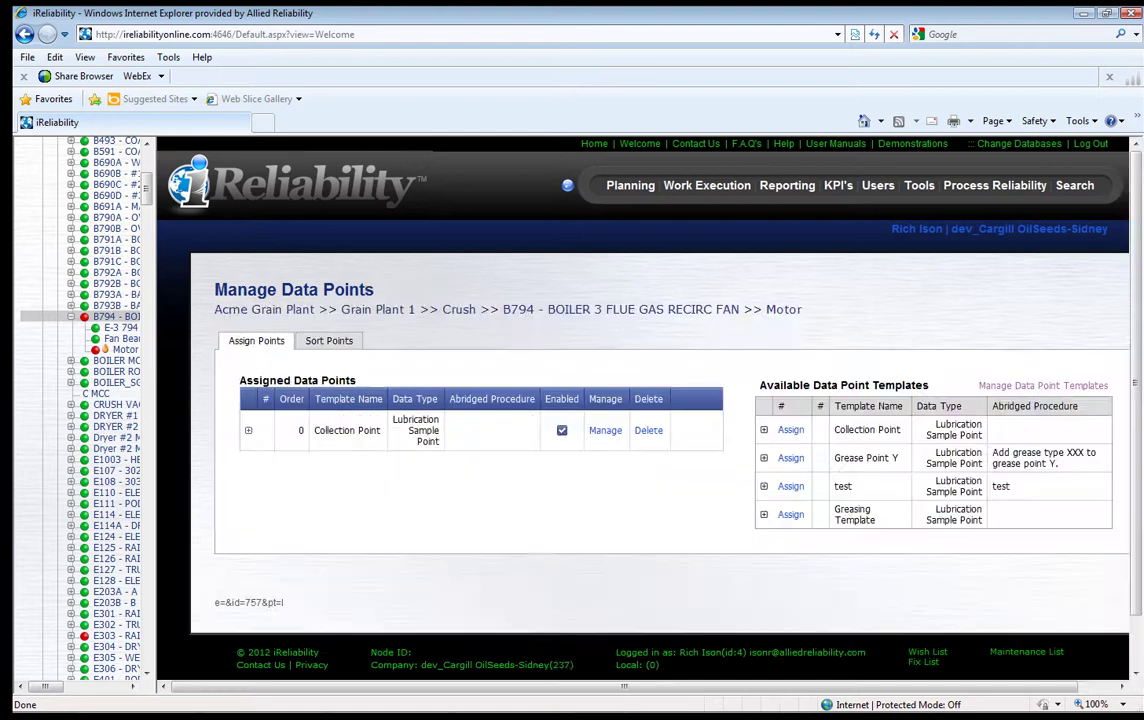